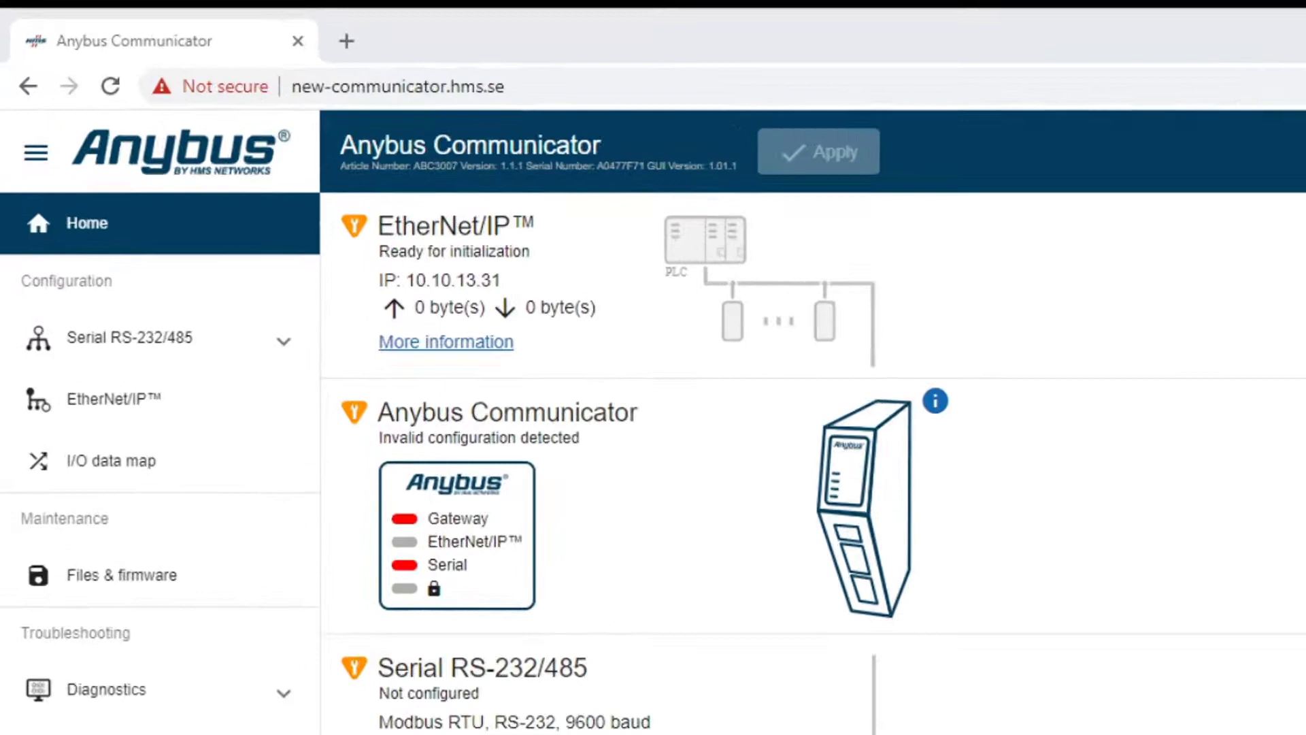
Set the serial Communication physical standard to RS-485, keeping 9600 baud and 8 data bits.
{"action": "left_click", "coordinate": [283, 350]}
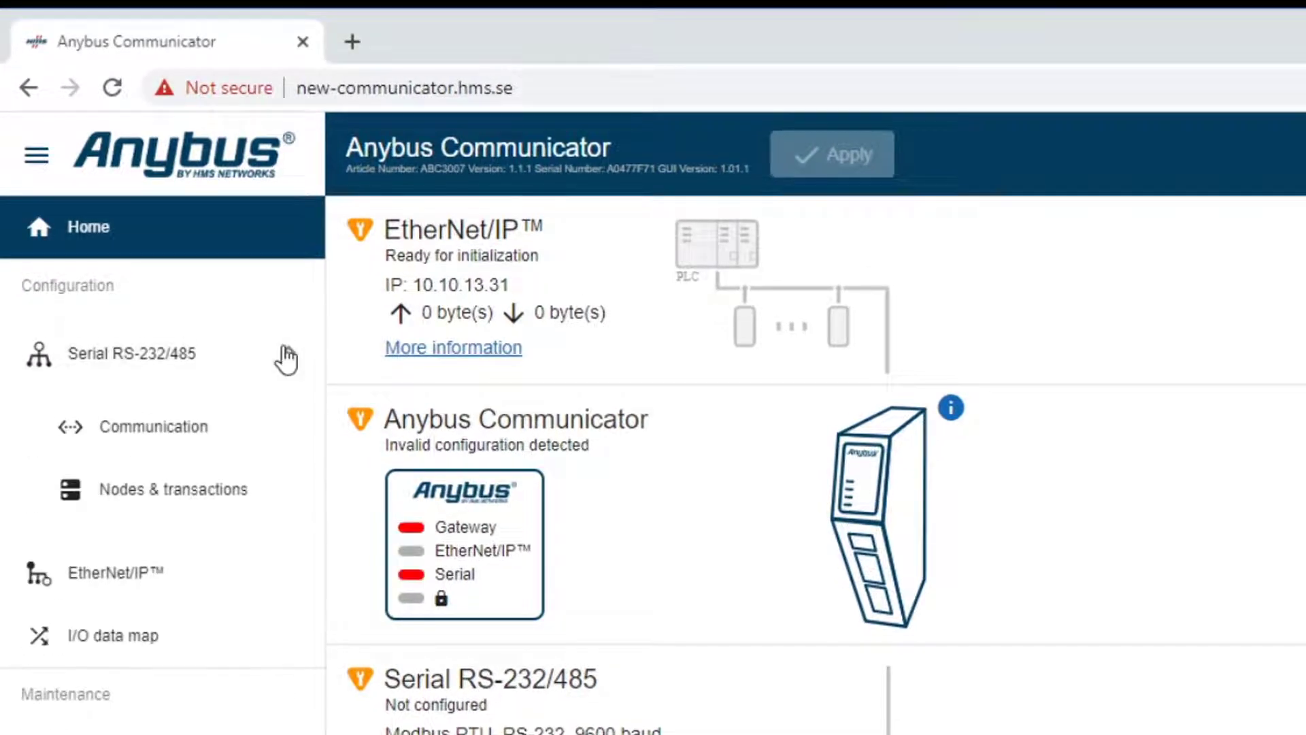
{"action": "left_click", "coordinate": [243, 435]}
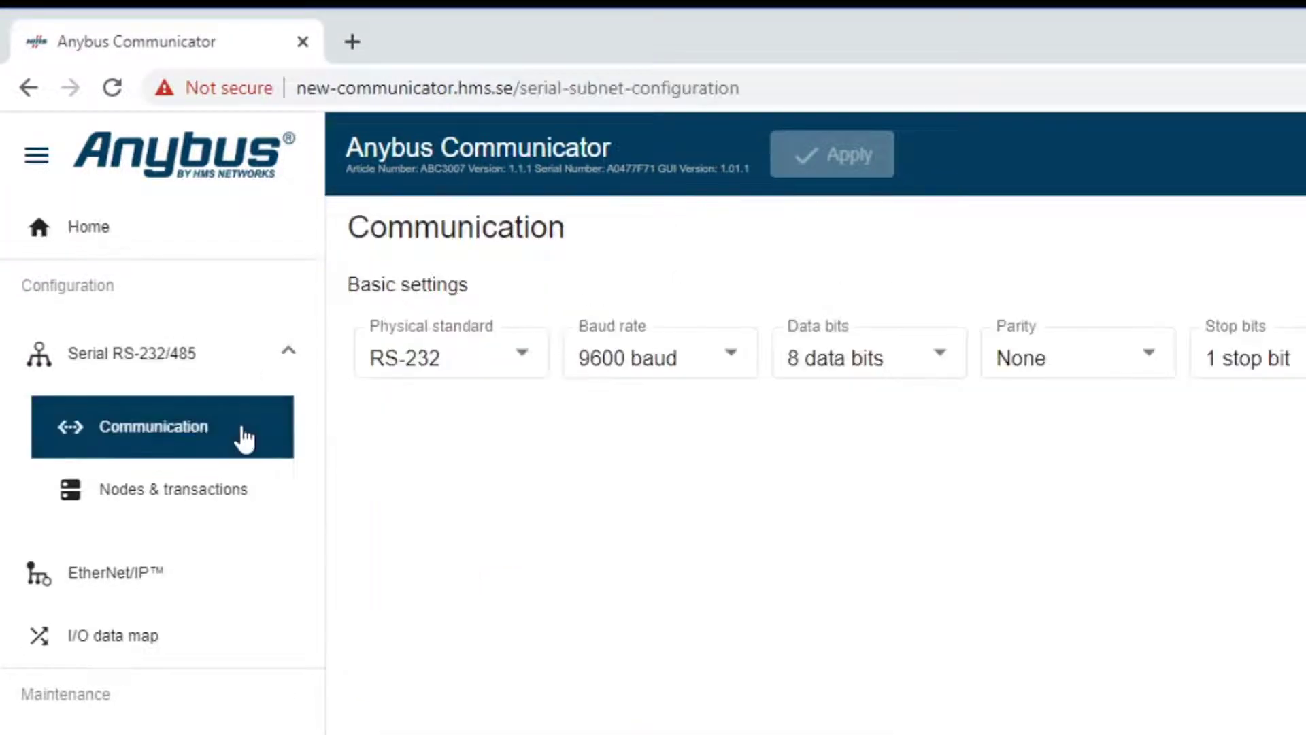
{"action": "left_click", "coordinate": [513, 366]}
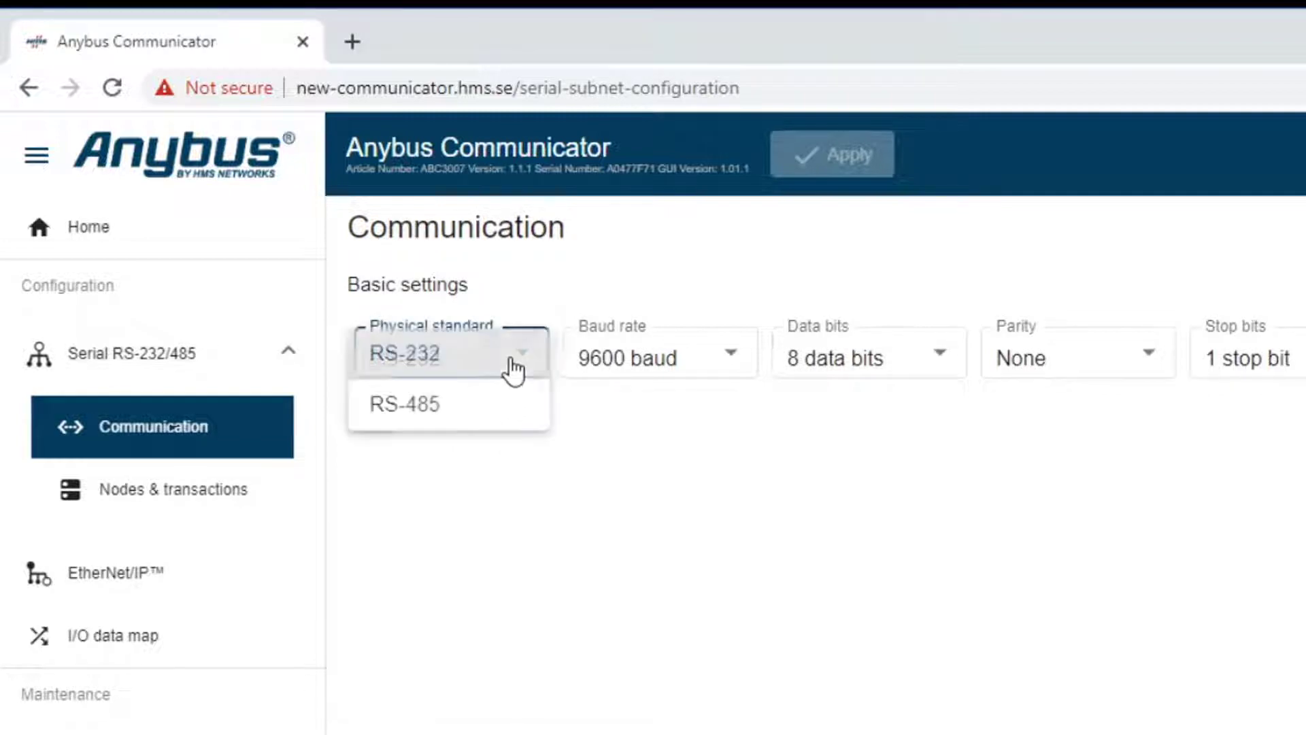
{"action": "left_click", "coordinate": [483, 413]}
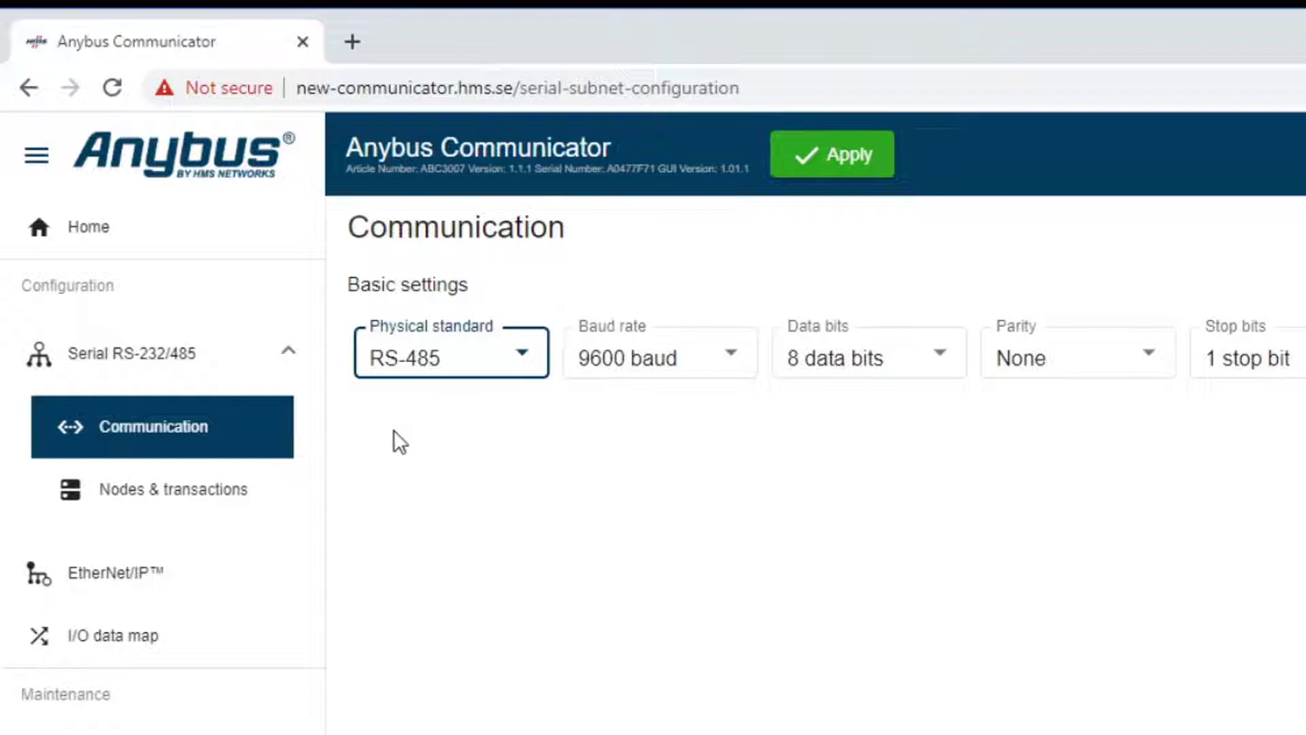
Add a new node with slave address 1 under Nodes & transactions and rename it 'Sensor'.
{"action": "left_click", "coordinate": [215, 501]}
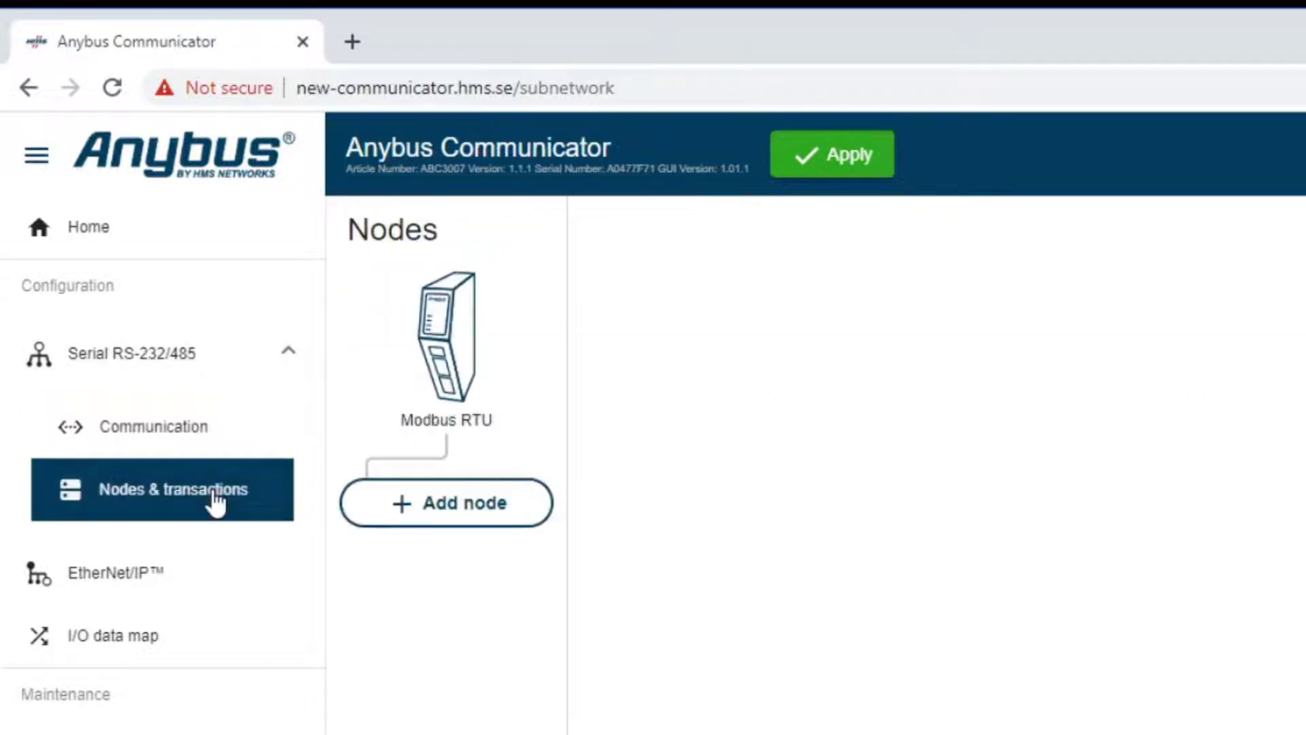
{"action": "left_click", "coordinate": [427, 504]}
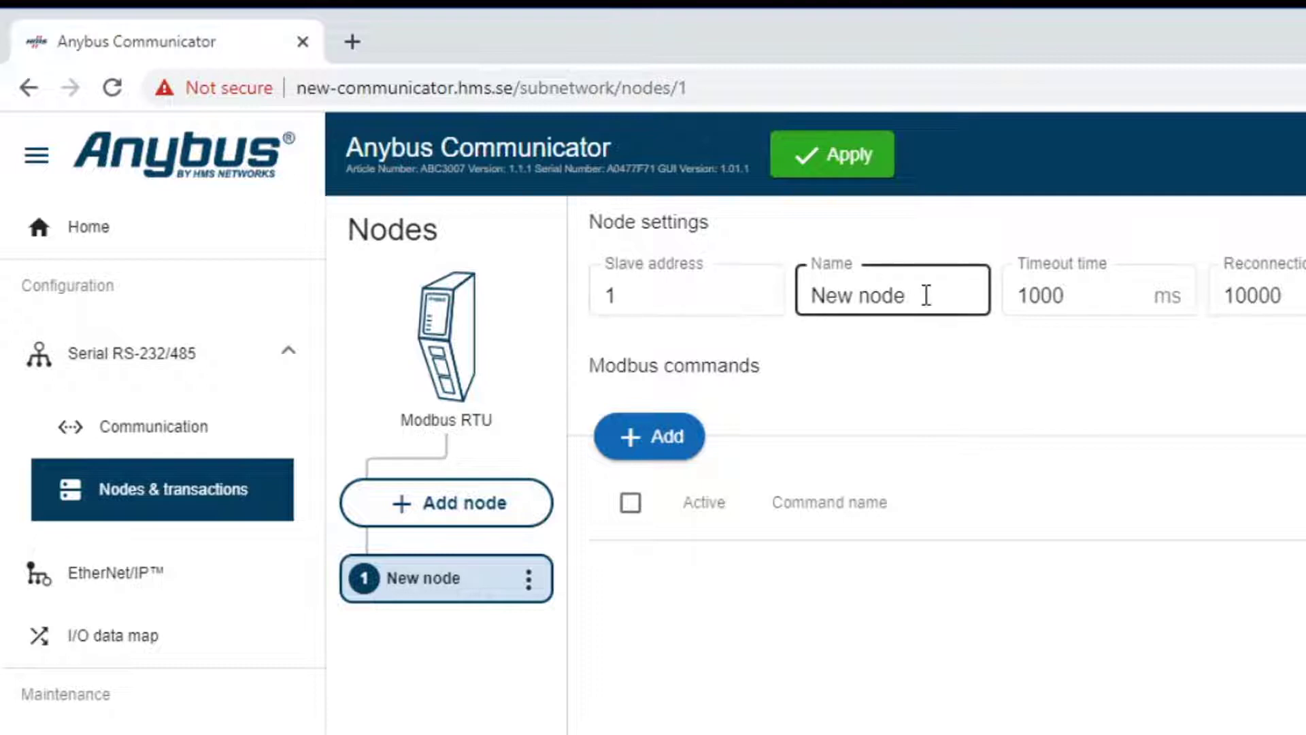
{"action": "left_click_drag", "start_coordinate": [926, 294], "coordinate": [774, 295]}
{"action": "type", "text": "Sensor"}
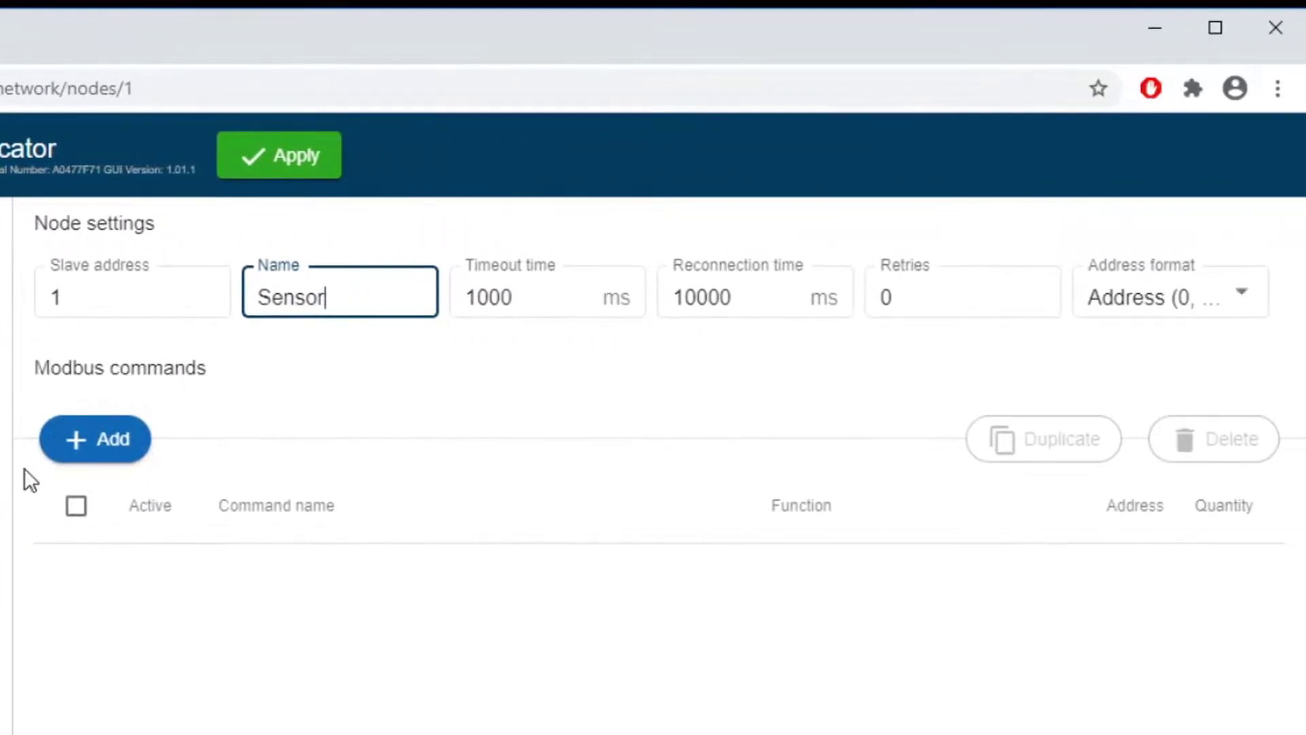
Add a 'Temperature' command using Read Input Registers at address 1.
{"action": "left_click", "coordinate": [66, 453]}
{"action": "left_click", "coordinate": [1192, 291]}
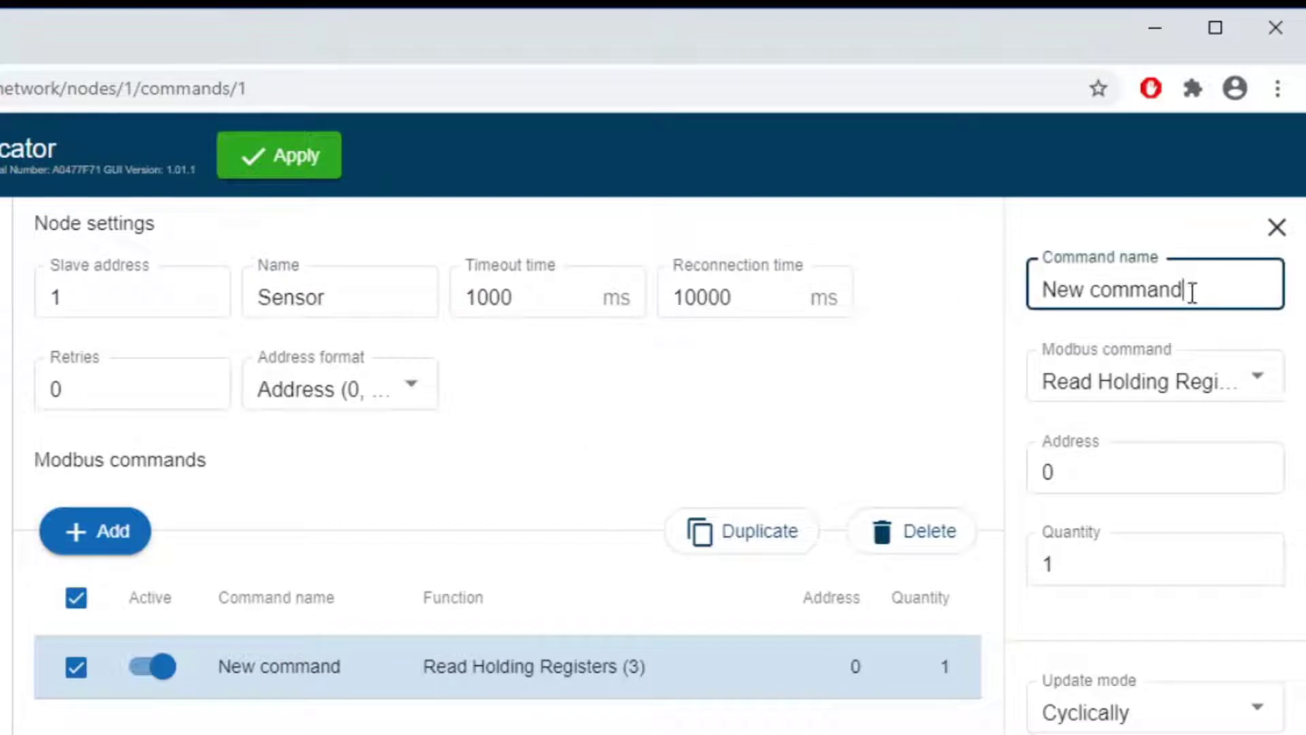
{"action": "left_click_drag", "start_coordinate": [1191, 291], "coordinate": [1027, 297]}
{"action": "type", "text": "Temperature"}
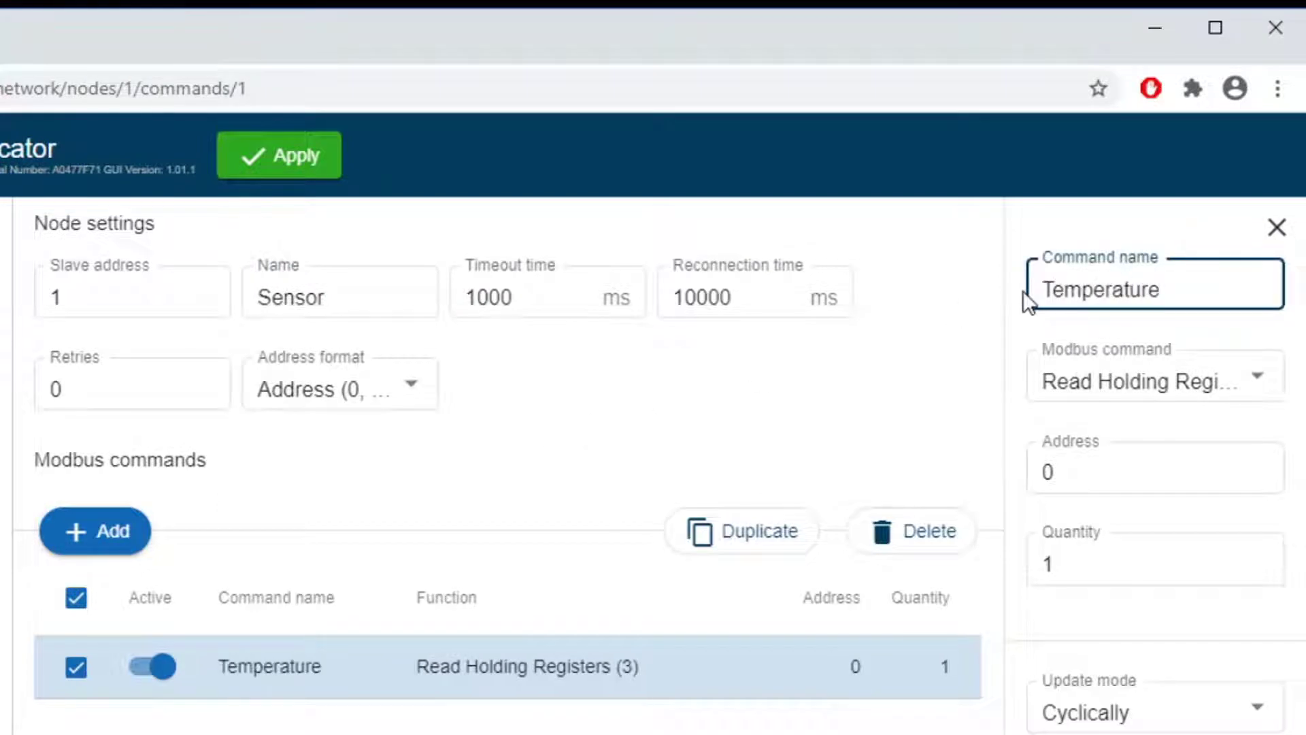
{"action": "left_click", "coordinate": [1046, 379]}
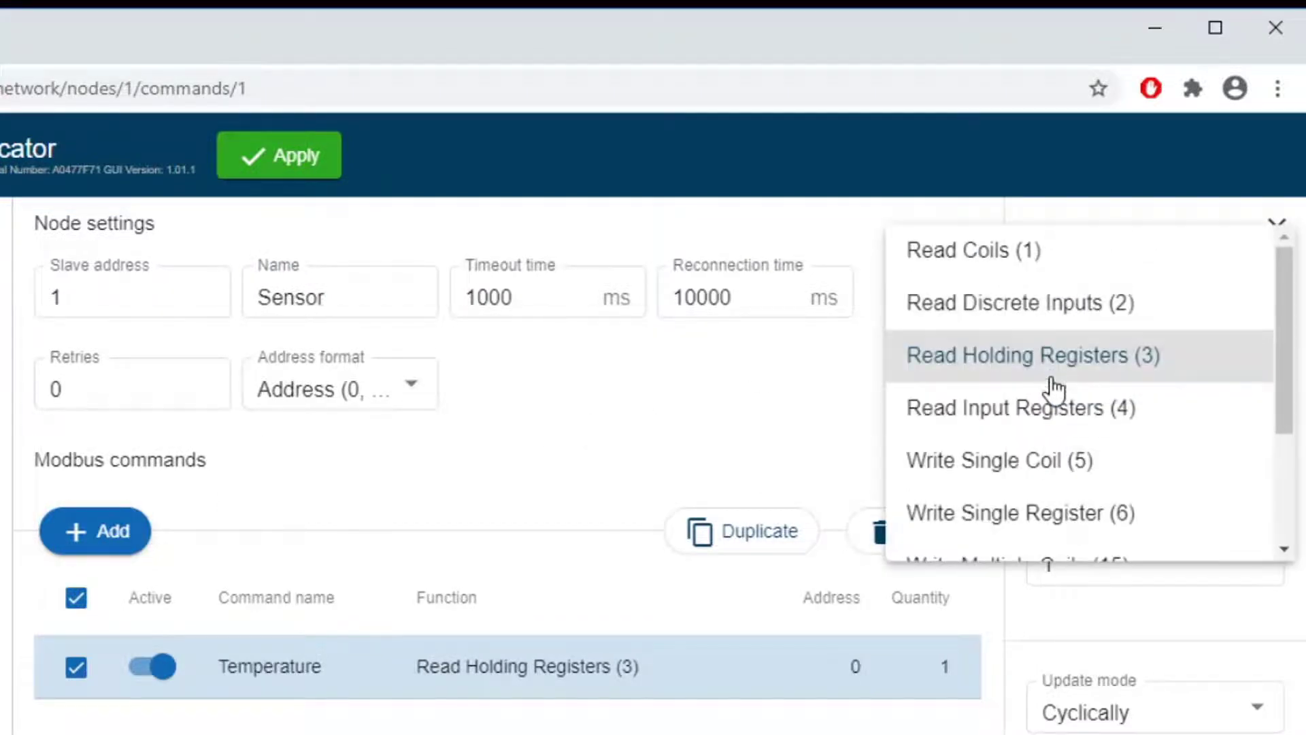
{"action": "left_click", "coordinate": [1053, 415]}
{"action": "left_click", "coordinate": [1076, 484]}
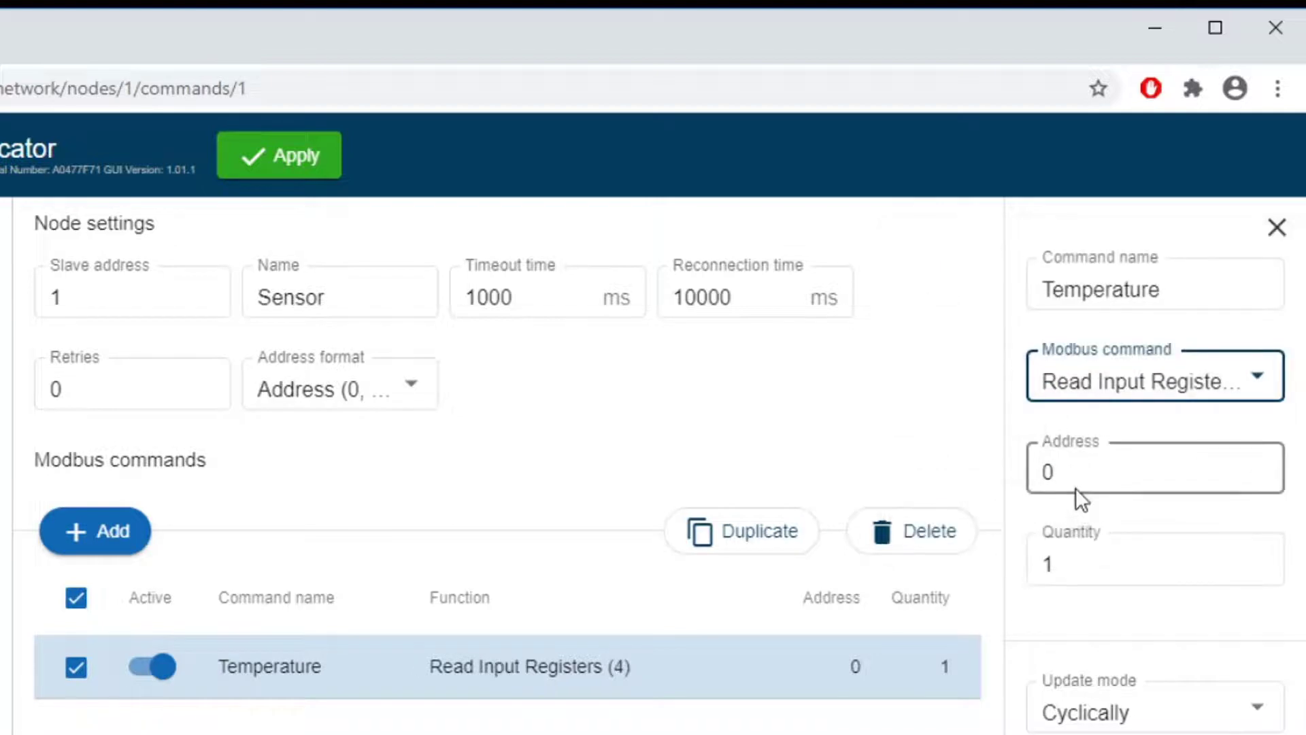
{"action": "type", "text": "1"}
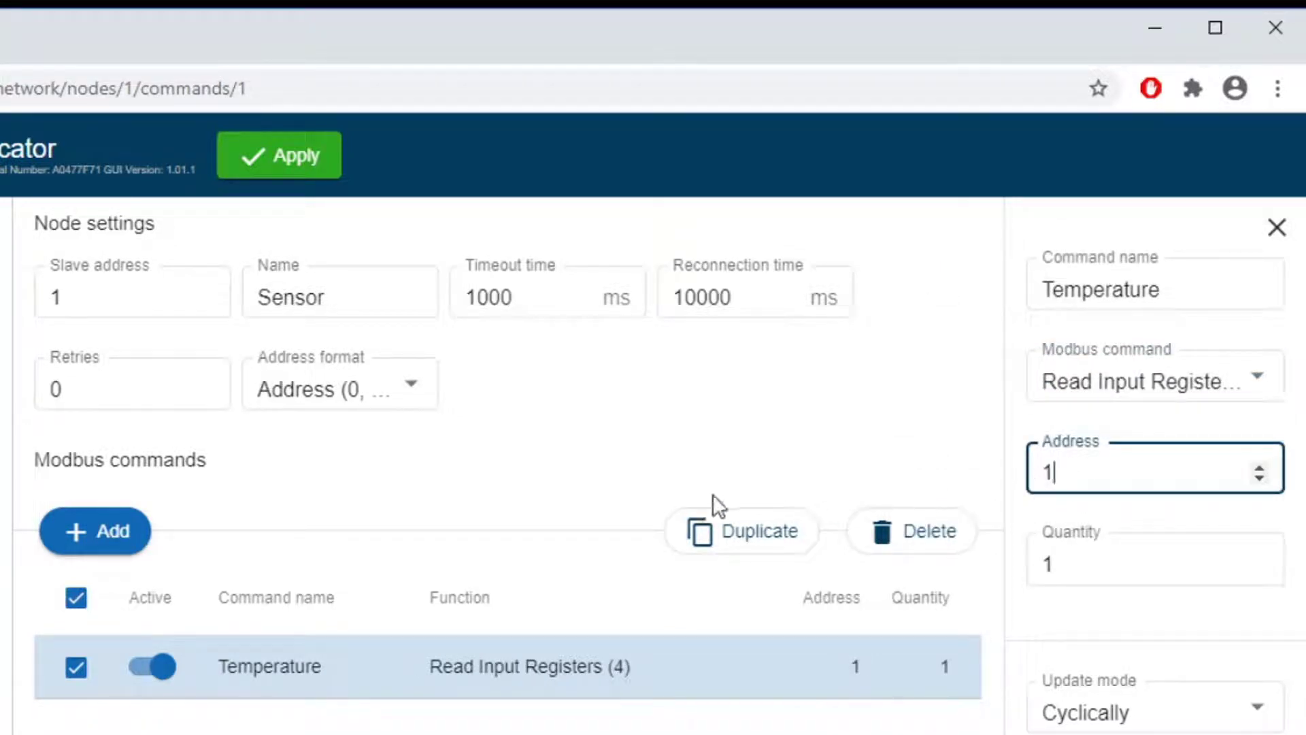
Add a 'Humidity' command using Read Input Registers at address 5.
{"action": "left_click", "coordinate": [111, 538]}
{"action": "left_click", "coordinate": [1201, 289]}
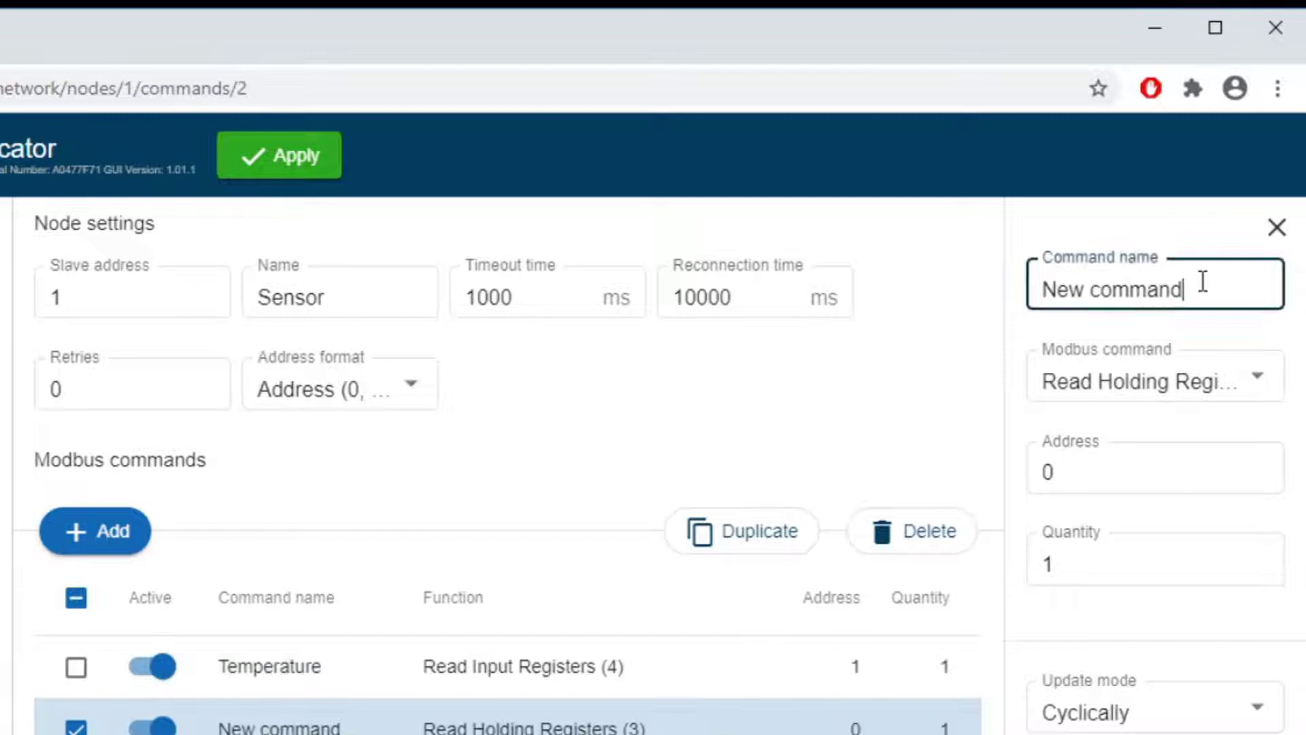
{"action": "left_click_drag", "start_coordinate": [1201, 289], "coordinate": [1037, 289]}
{"action": "type", "text": "Humidity"}
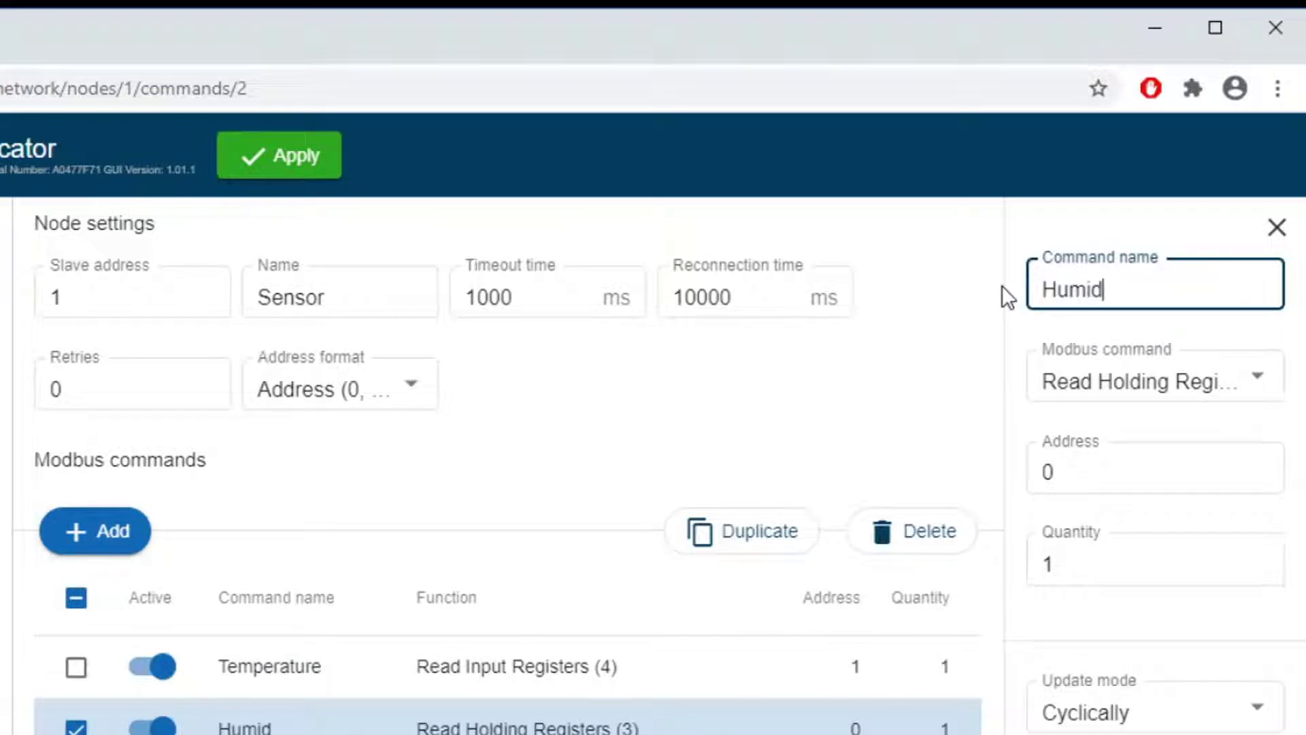
{"action": "left_click", "coordinate": [1062, 384]}
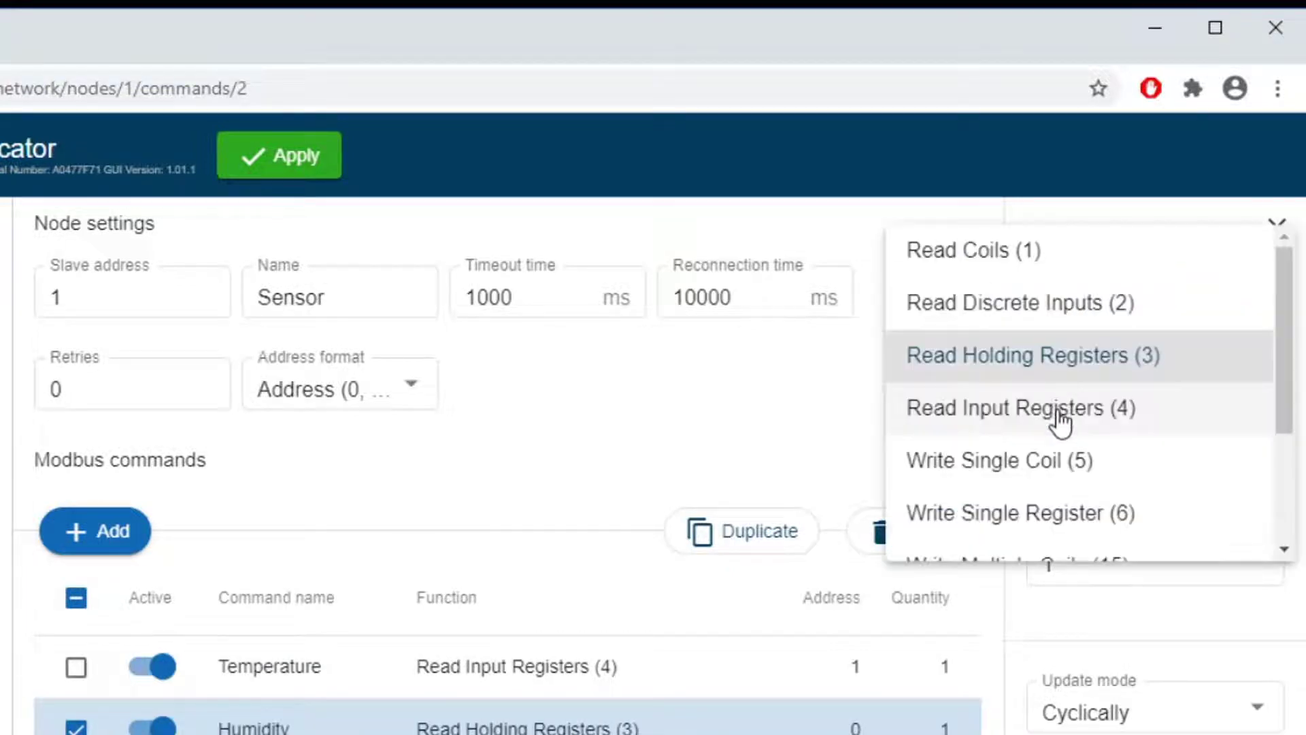
{"action": "left_click", "coordinate": [1059, 412]}
{"action": "left_click", "coordinate": [1065, 473]}
{"action": "left_click_drag", "start_coordinate": [1063, 472], "coordinate": [1031, 471]}
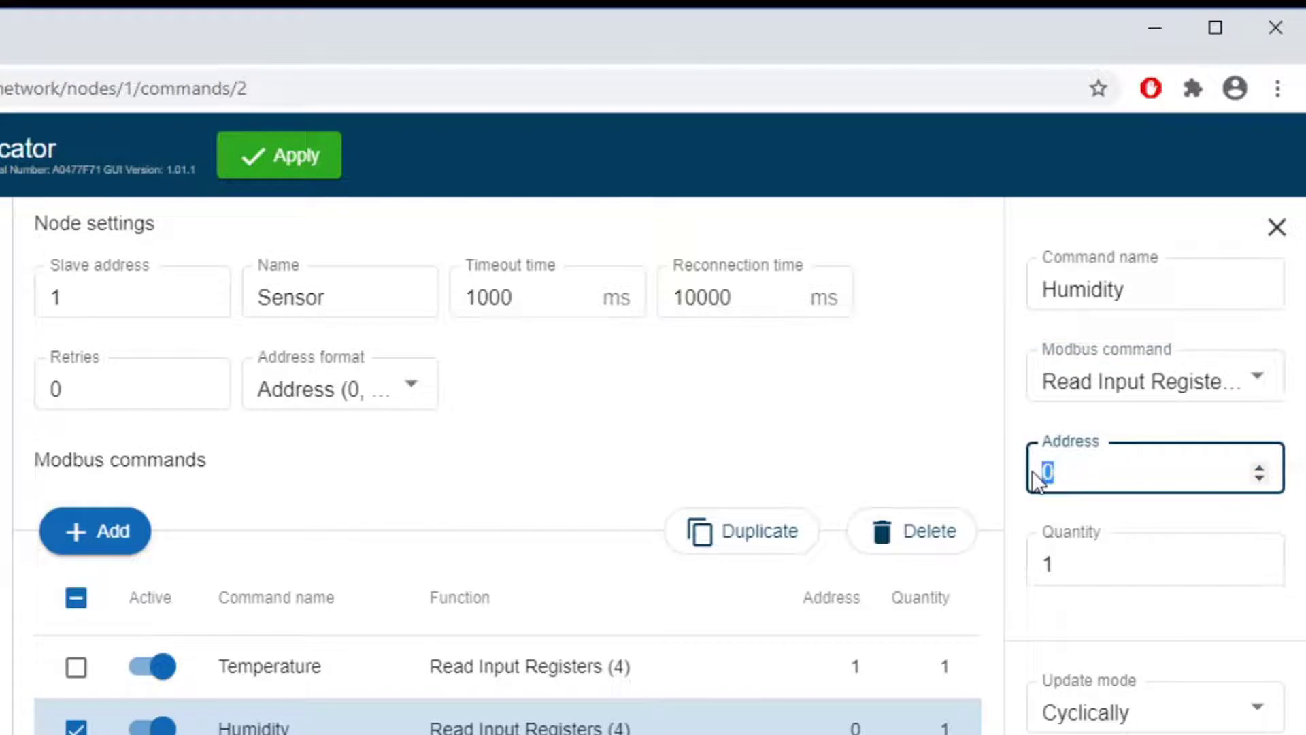
{"action": "type", "text": "5"}
Add a 'Dew Point' command using Read Input Registers and select its address for replacement with 9.
{"action": "left_click", "coordinate": [109, 530]}
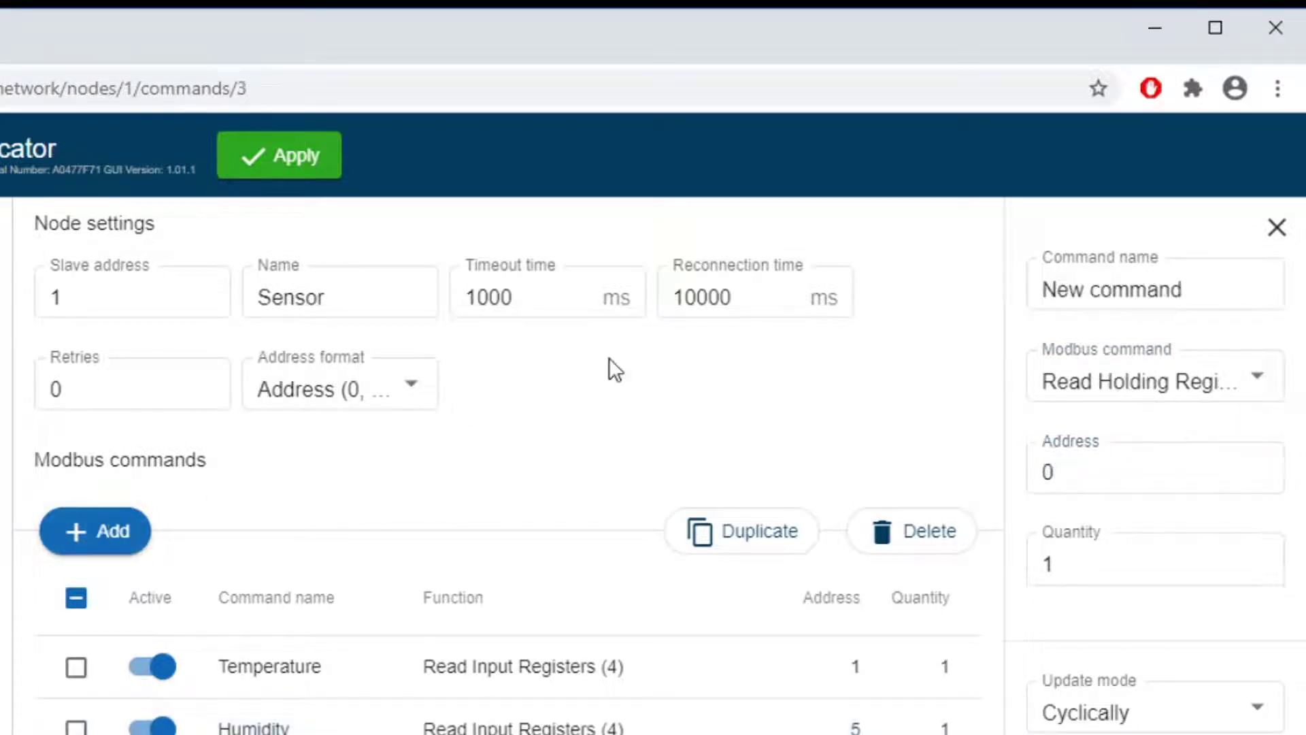
{"action": "left_click_drag", "start_coordinate": [1187, 290], "coordinate": [1030, 289]}
{"action": "type", "text": "Dew Point"}
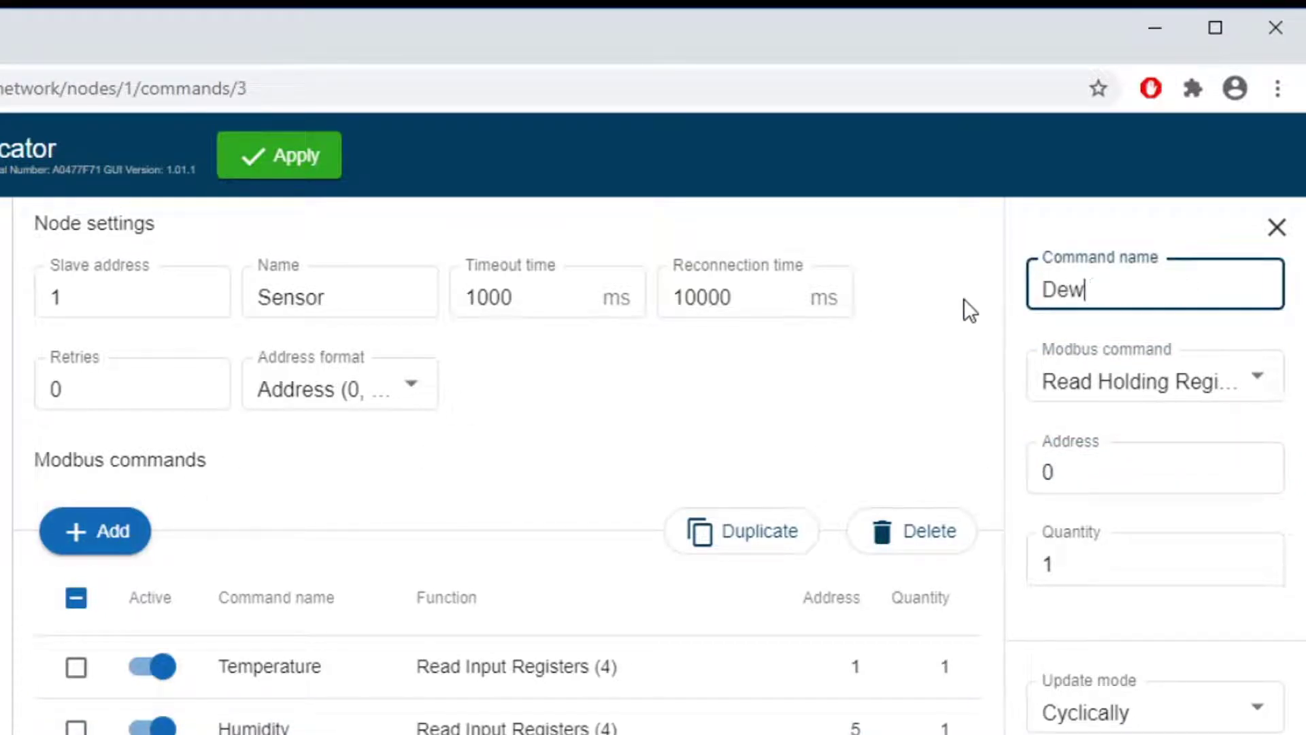
{"action": "left_click", "coordinate": [1061, 399]}
{"action": "left_click", "coordinate": [1066, 411]}
{"action": "left_click_drag", "start_coordinate": [1069, 475], "coordinate": [1042, 476]}
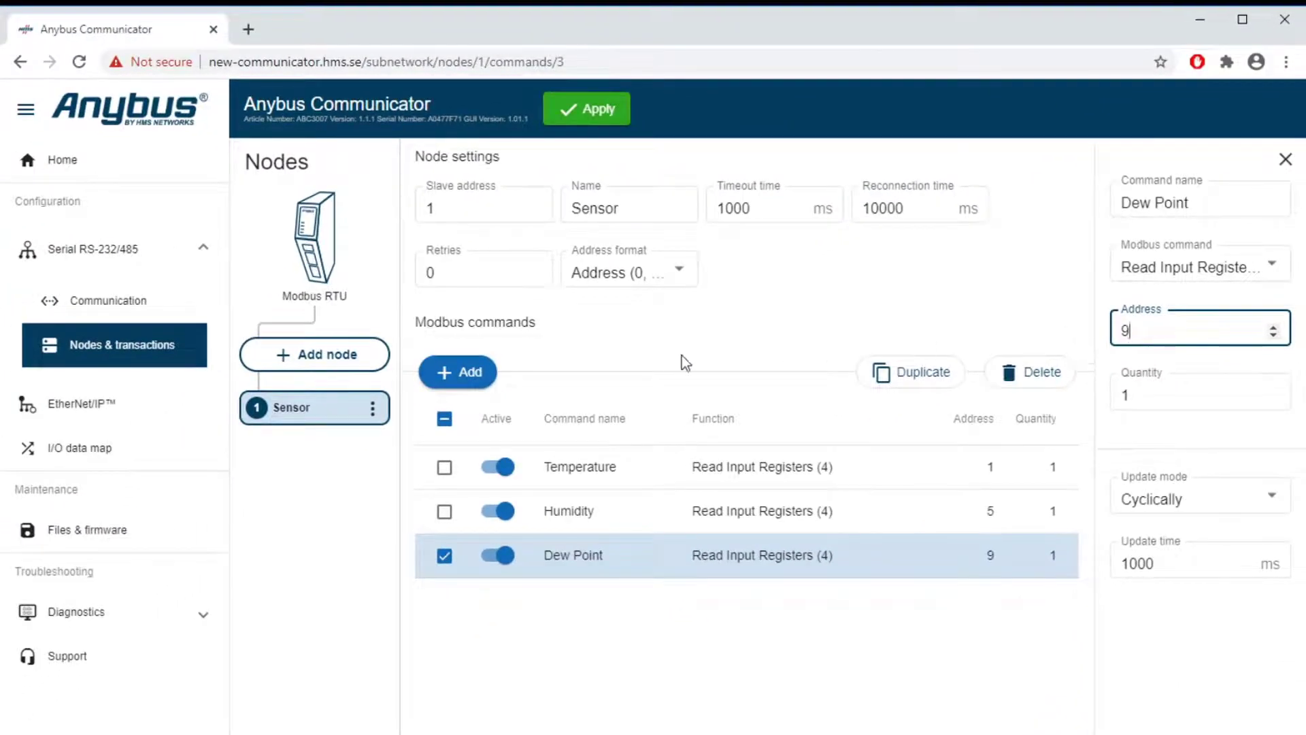
Reorder the I/O data map to Dew Point at 2…3 and Humidity at 4…5, deleting the empty gap.
{"action": "left_click", "coordinate": [160, 455]}
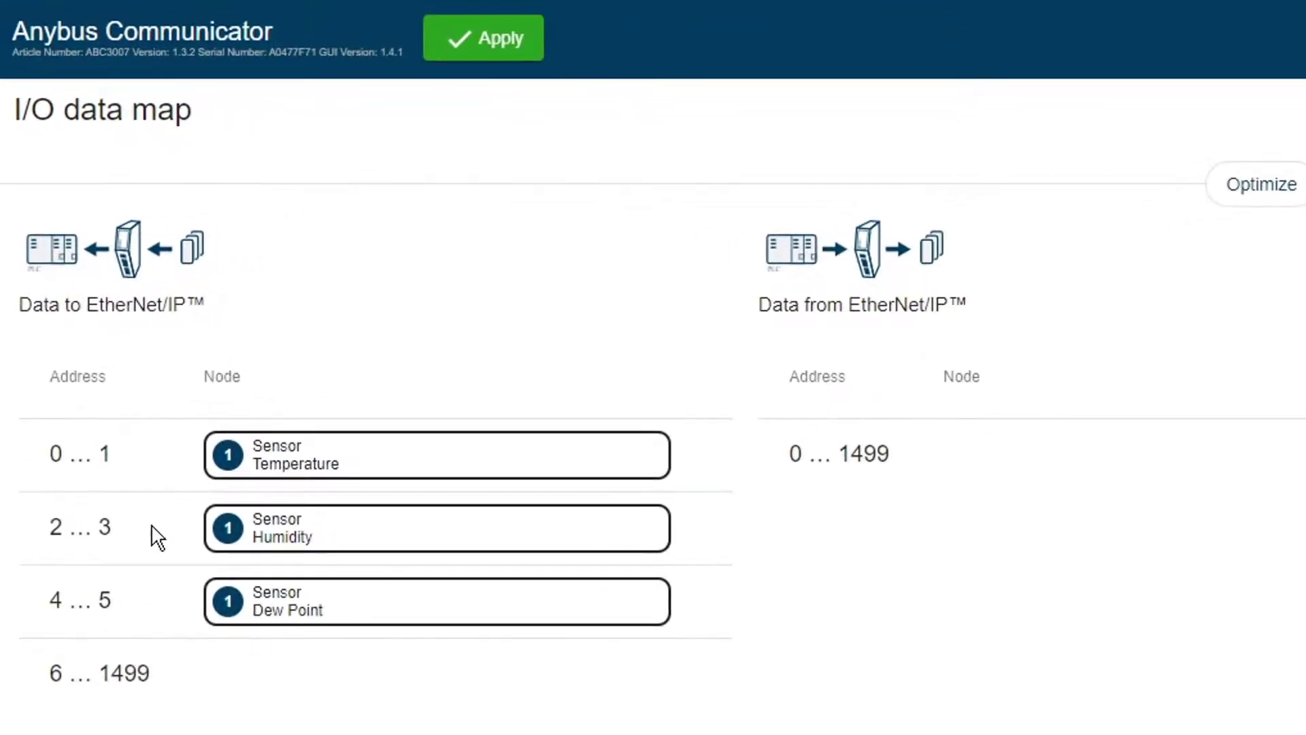
{"action": "left_click_drag", "start_coordinate": [498, 463], "coordinate": [493, 517]}
{"action": "left_click_drag", "start_coordinate": [362, 616], "coordinate": [353, 530]}
{"action": "left_click", "coordinate": [695, 608]}
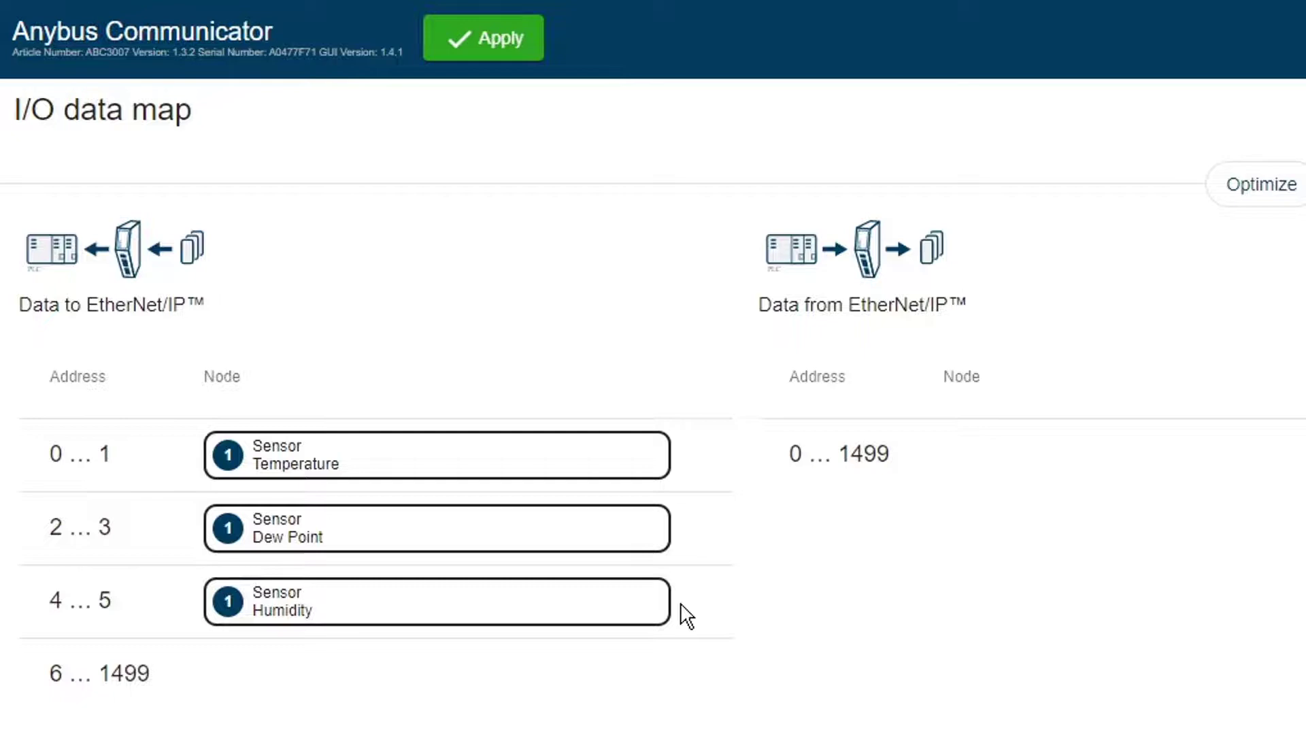
Apply the configuration to the gateway and confirm it in the Apply configuration dialog.
{"action": "left_click", "coordinate": [447, 39]}
{"action": "left_click", "coordinate": [775, 630]}
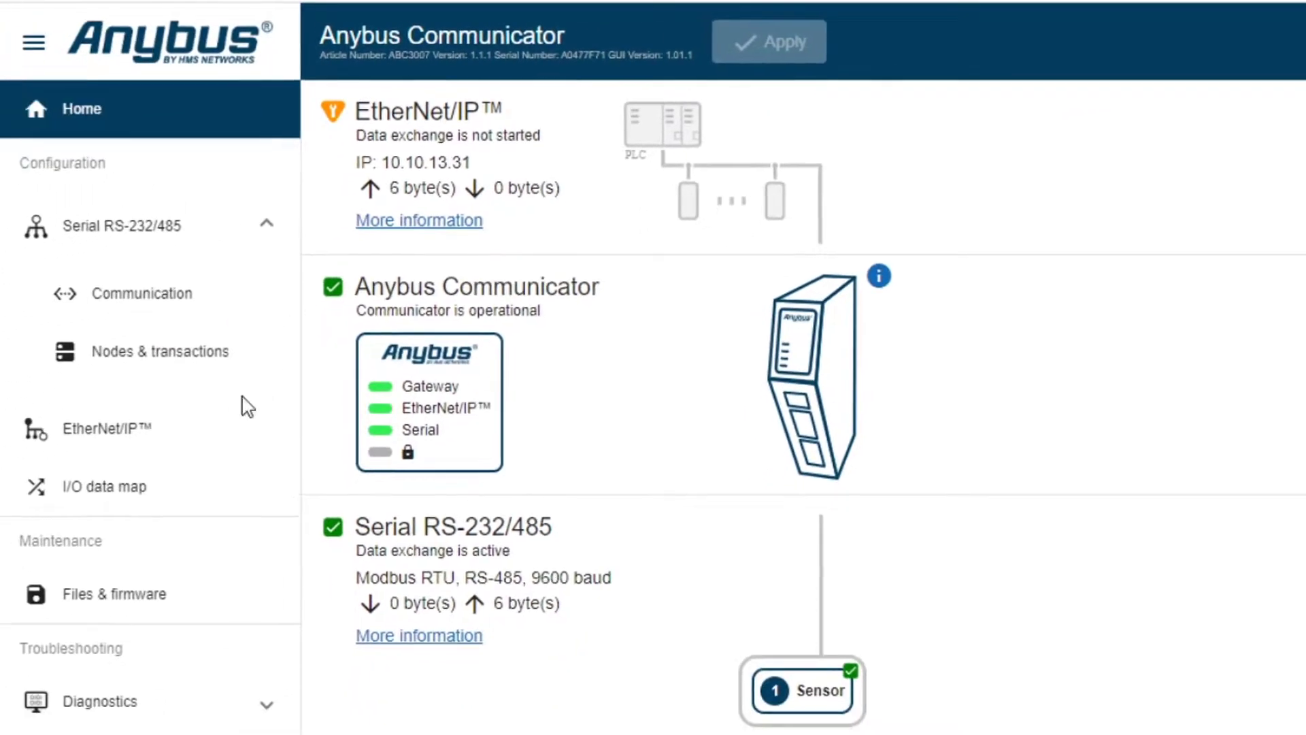
Review the EtherNet/IP page, whose automatic I/O sizes send 6 bytes to EtherNet/IP and 0 from it.
{"action": "left_click", "coordinate": [198, 449]}
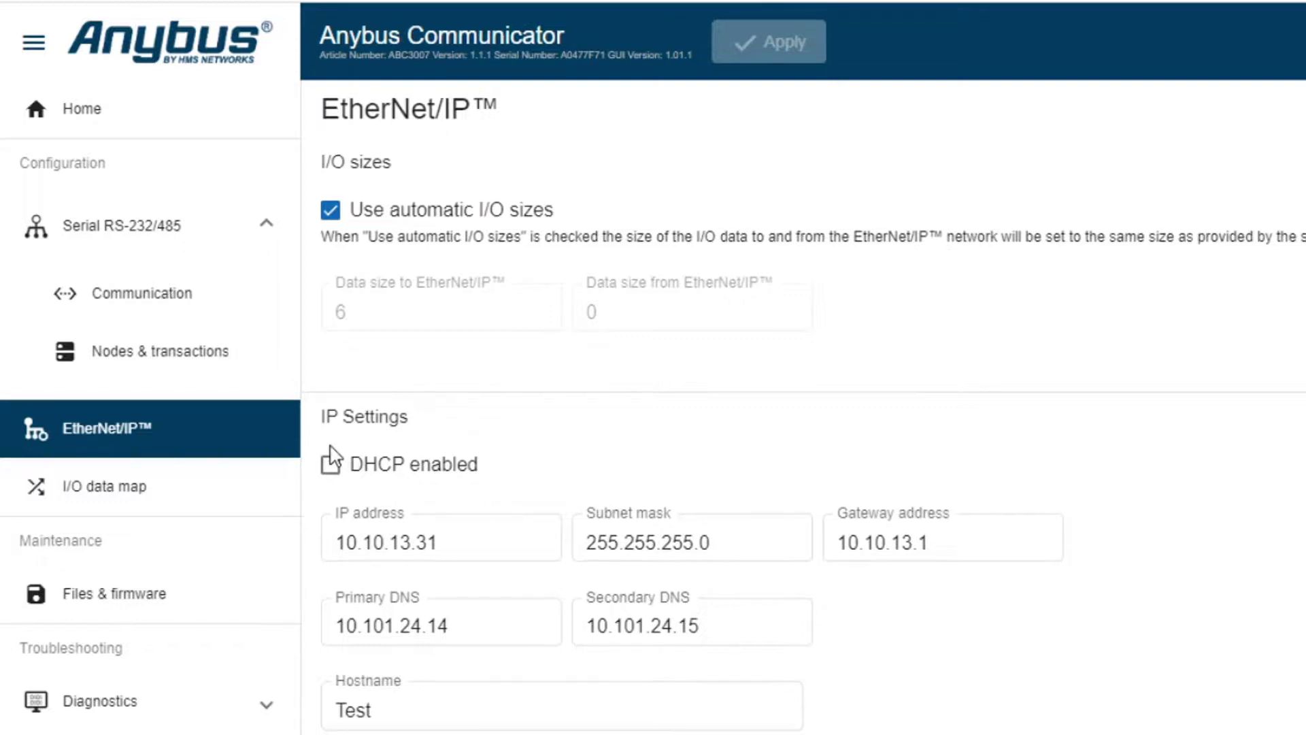
{"action": "scroll", "coordinate": [309, 572], "scroll_direction": "down", "scroll_amount": 1}
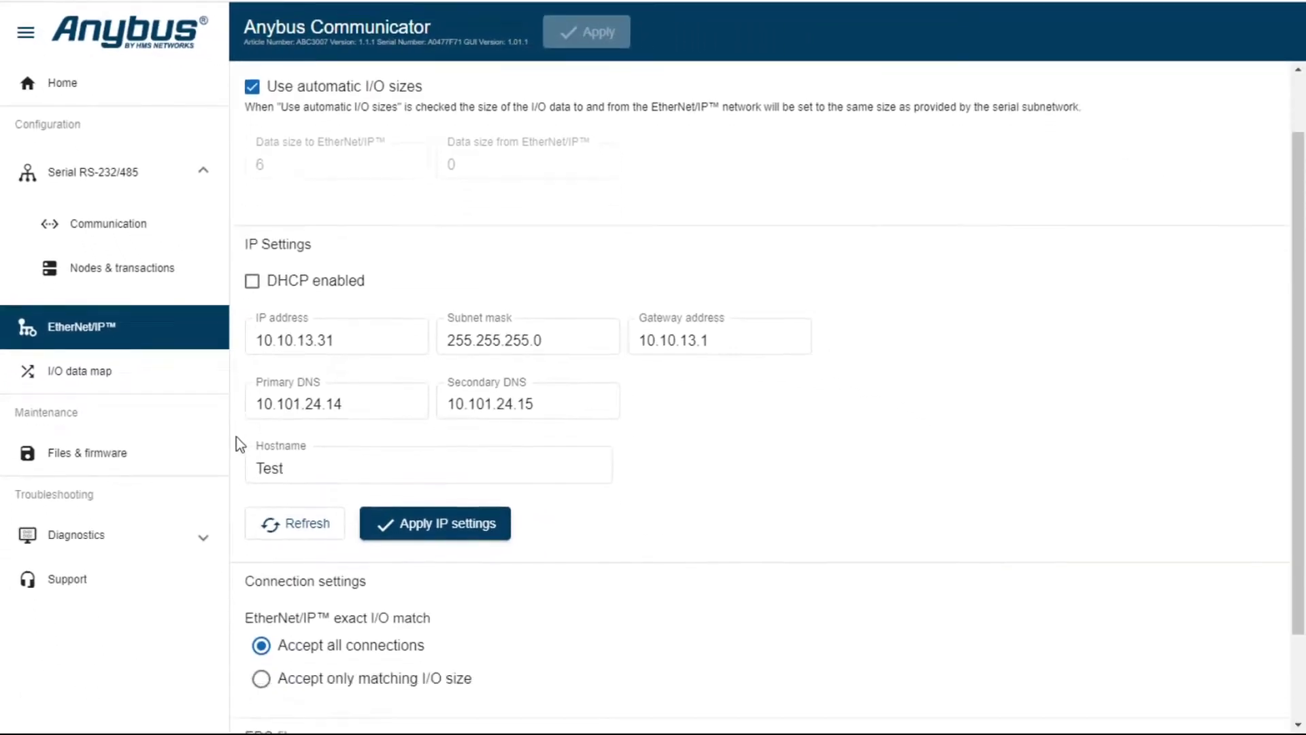
{"action": "scroll", "coordinate": [236, 437], "scroll_direction": "down", "scroll_amount": 2}
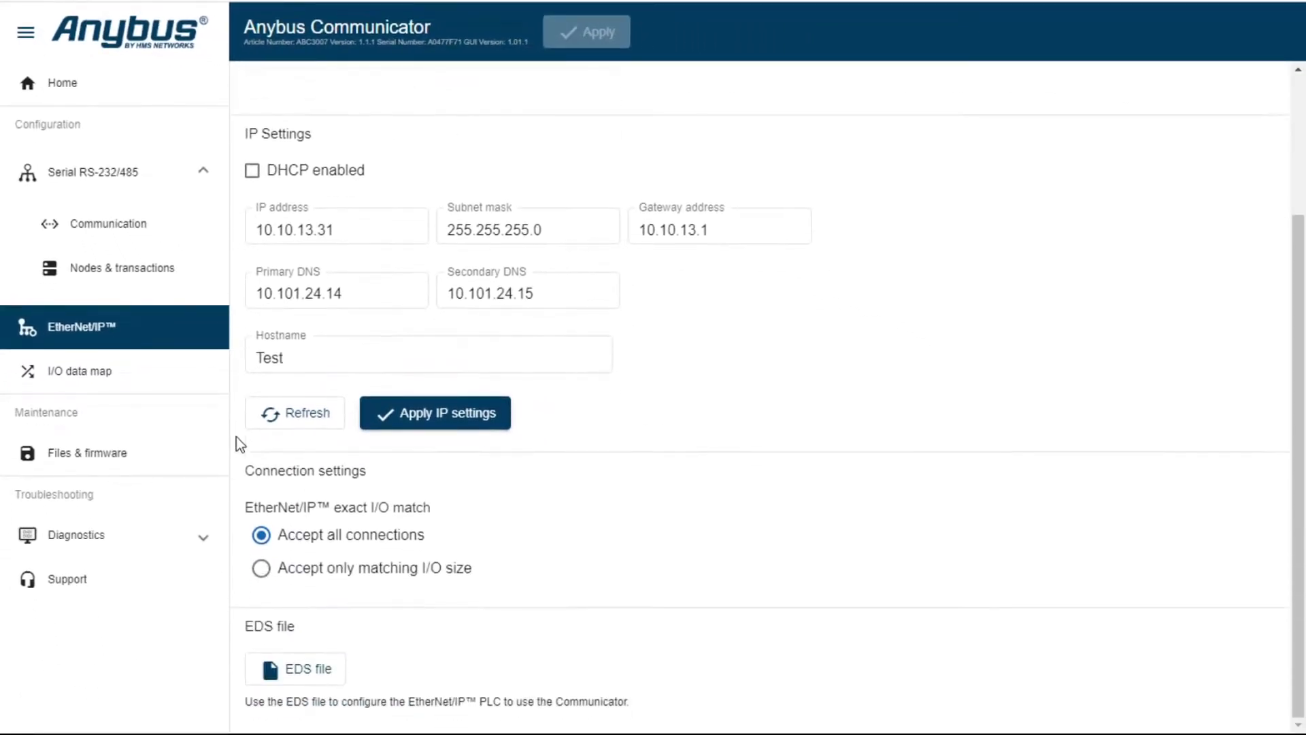